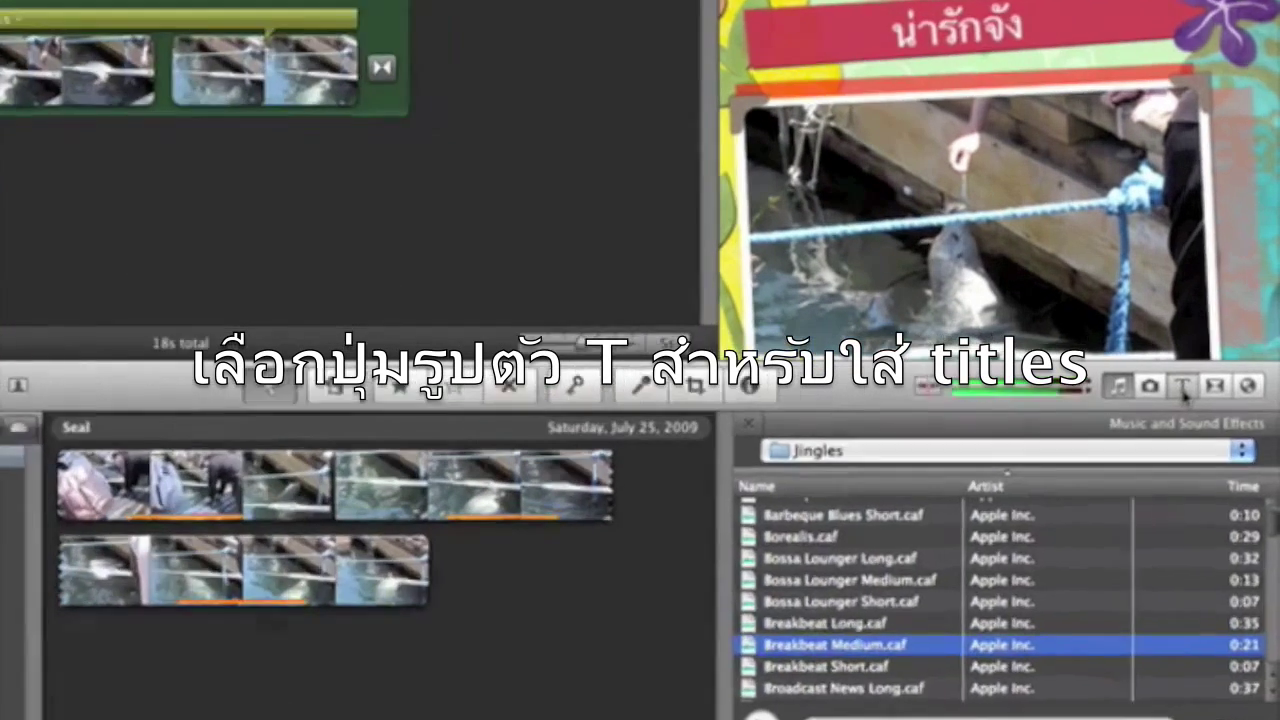
- Add a Lower Third 2 title with the Underwater background at the very start of the project
left_click(1199, 382)
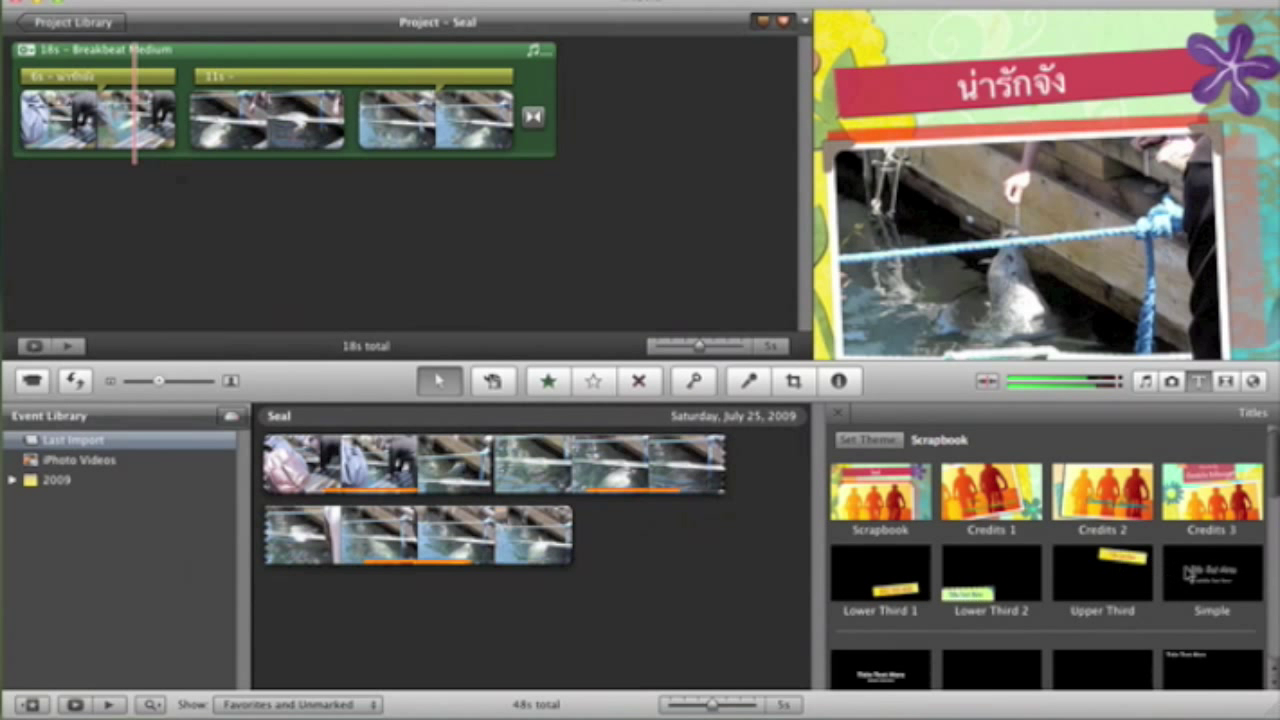
scroll(1090, 640, "down", 2)
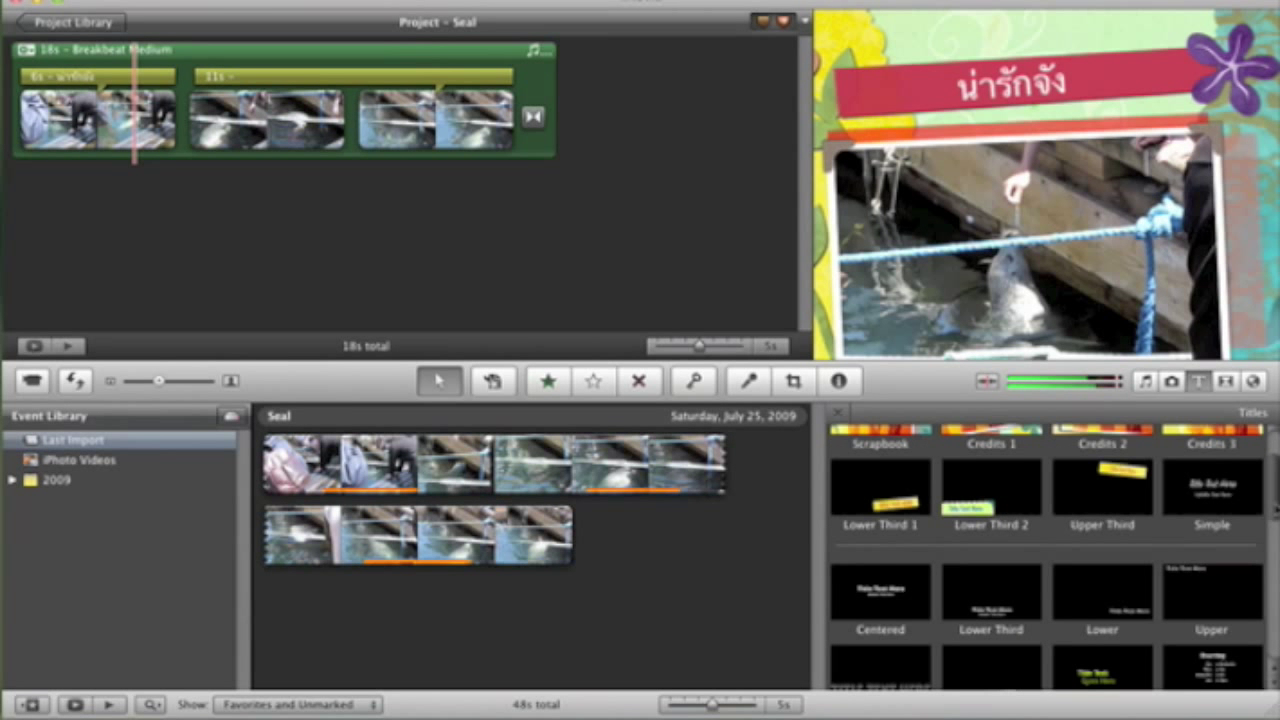
scroll(1045, 550, "down", 5)
scroll(1045, 550, "up", 10)
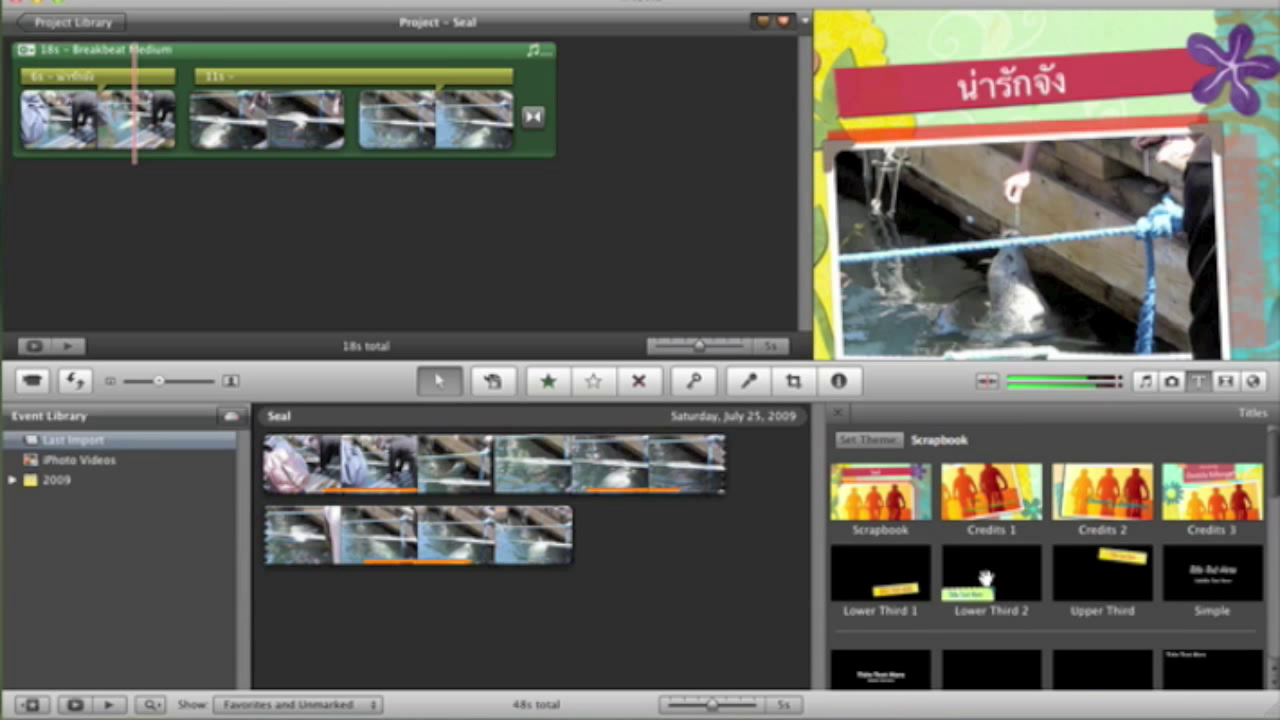
left_click_drag(988, 578, 20, 127)
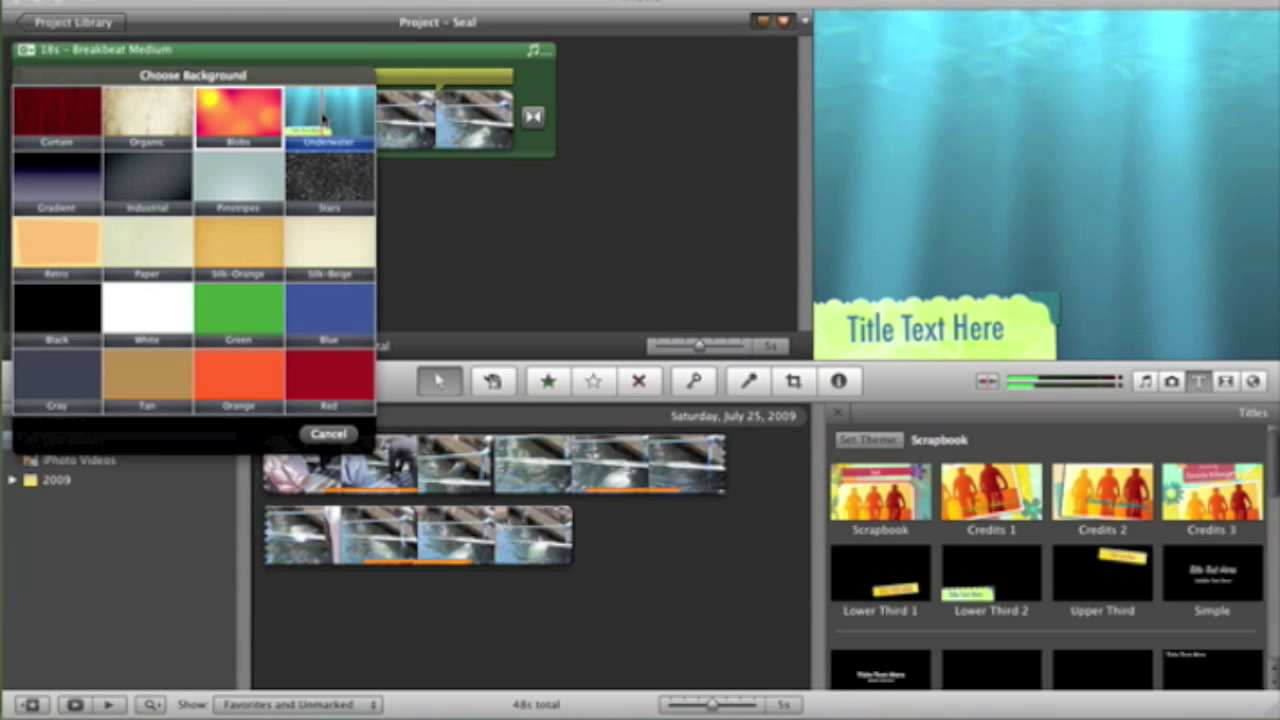
left_click(320, 120)
- Replace the opening title's placeholder text with "ให้อาหารแมวน้ำ" and finish editing it
left_click(866, 322)
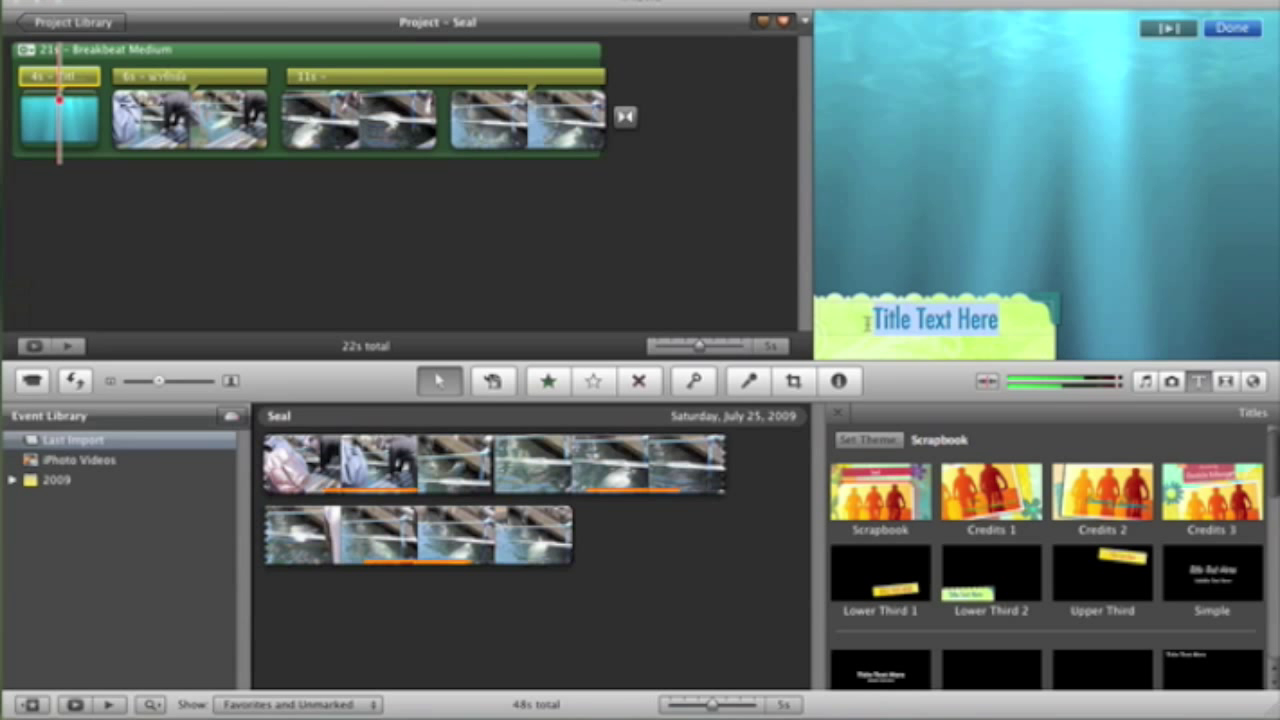
type("Y")
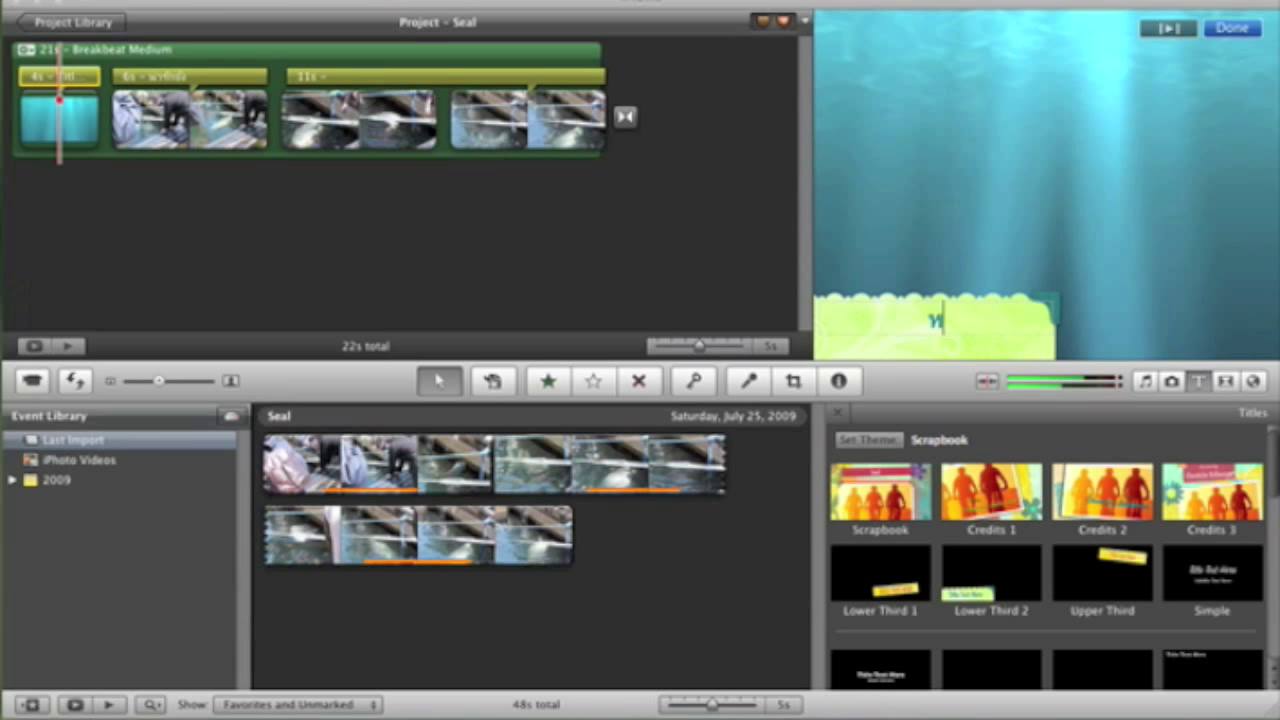
type("ห้อา")
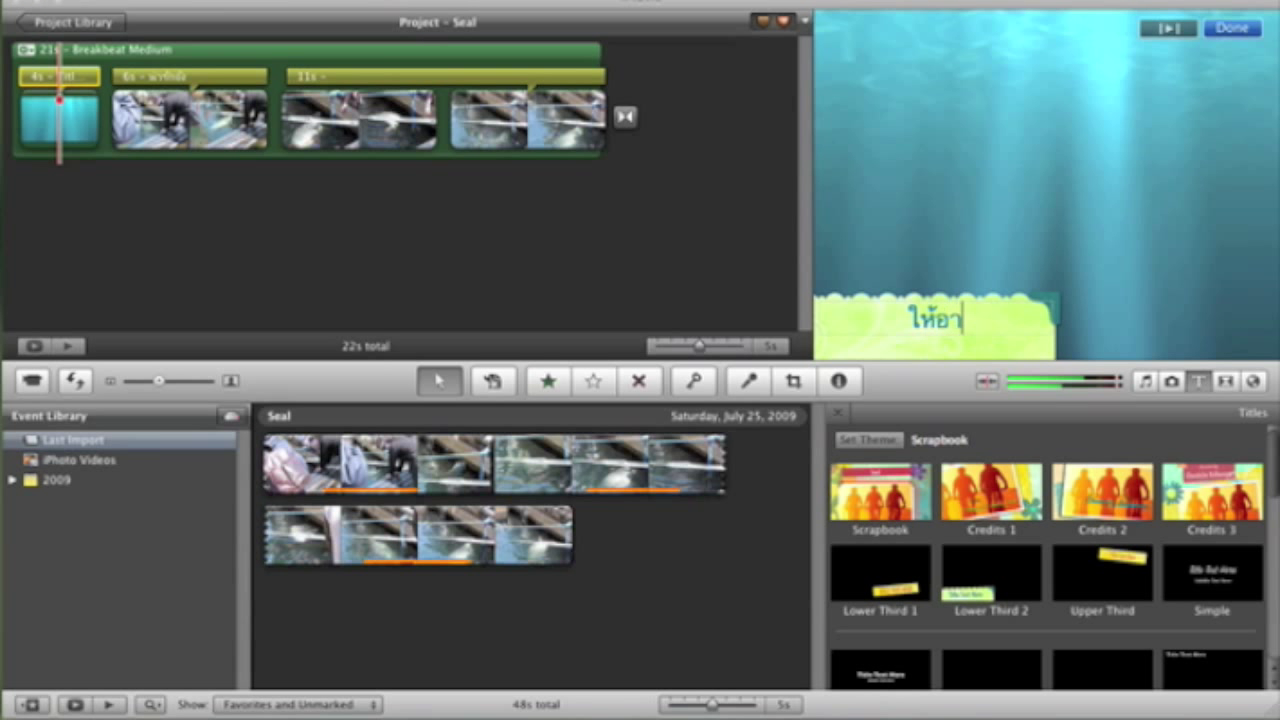
type("หารแมวน้ำ")
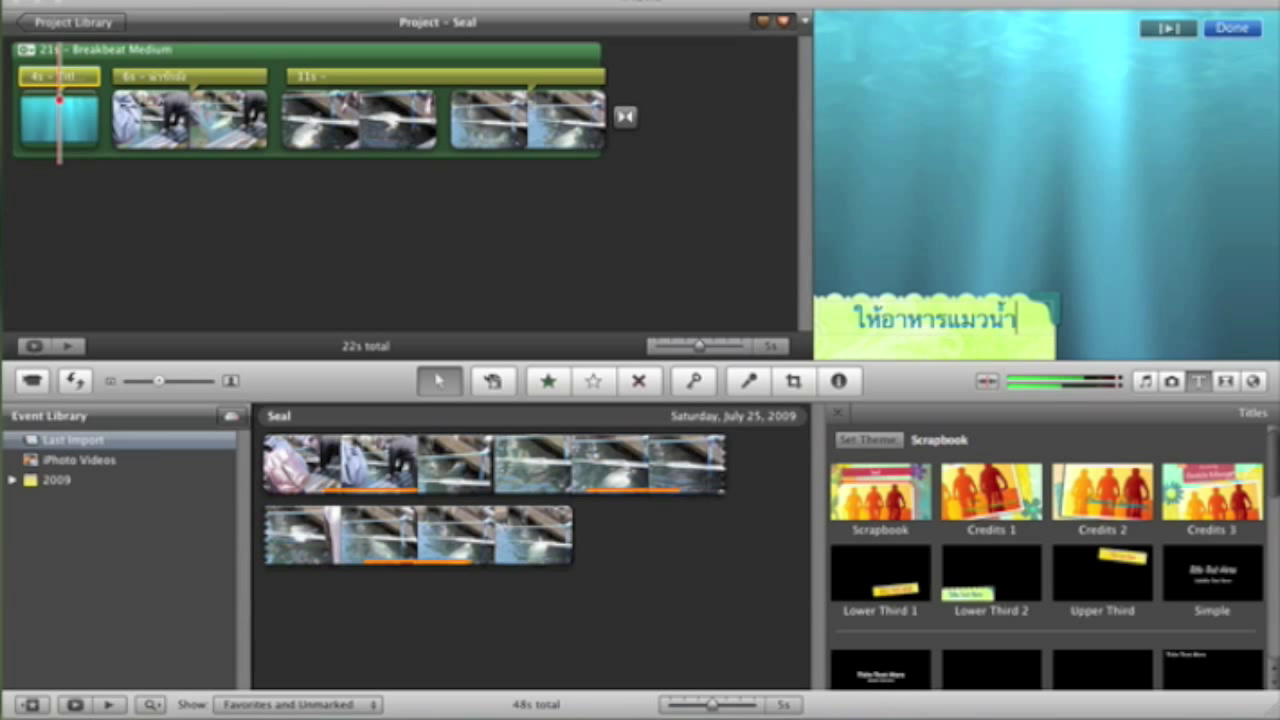
left_click(1232, 29)
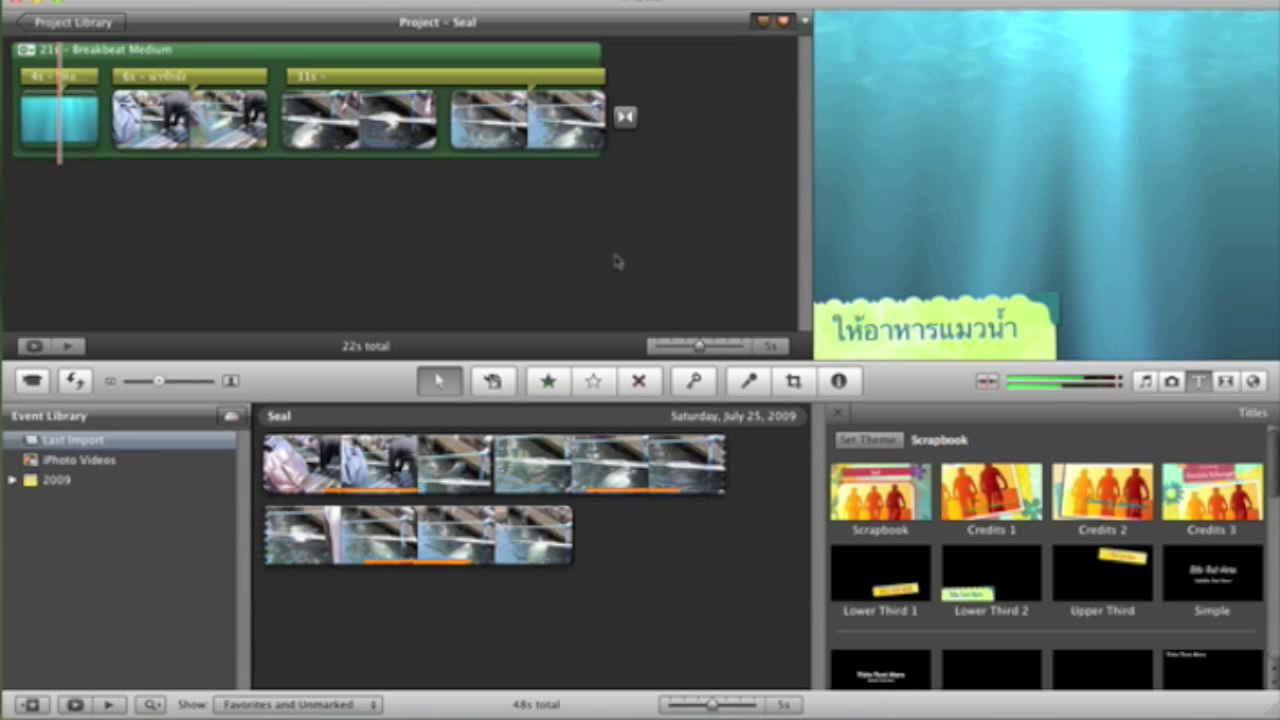
- Add a Lens Flare title with the Underwater background at the end of the project
scroll(1050, 520, "down", 2)
scroll(1095, 500, "up", 1)
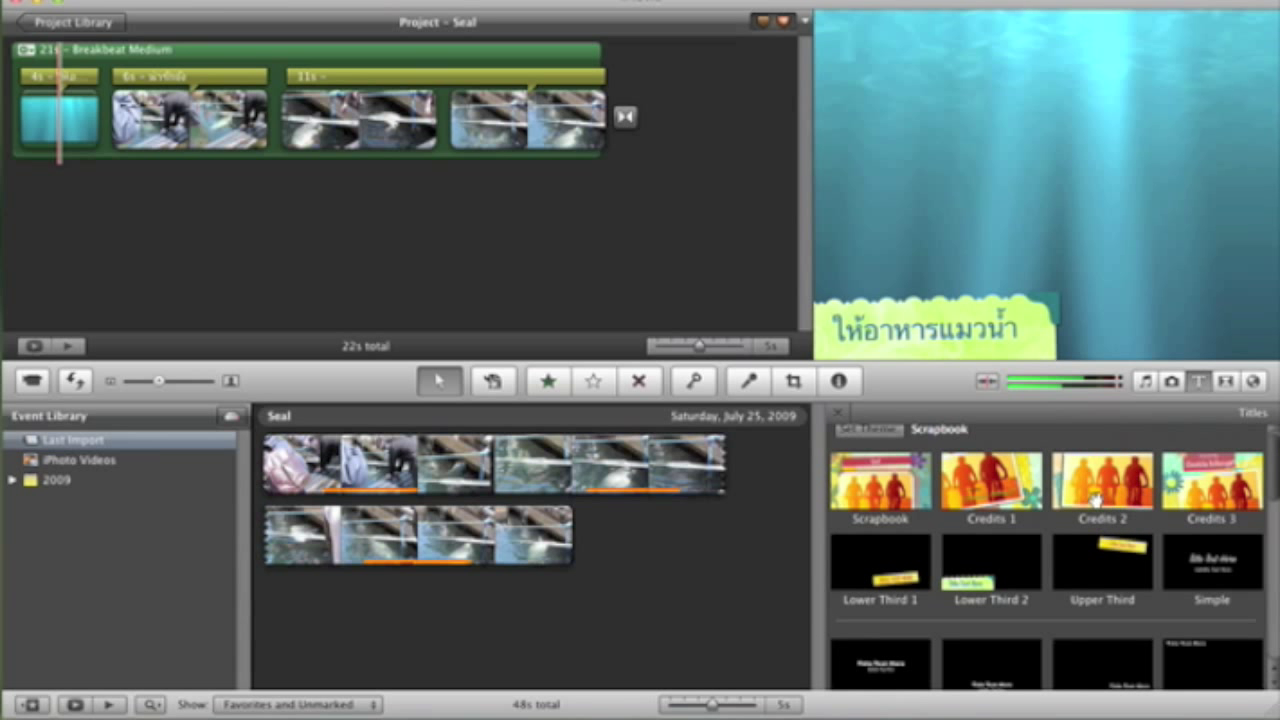
scroll(1100, 588, "down", 4)
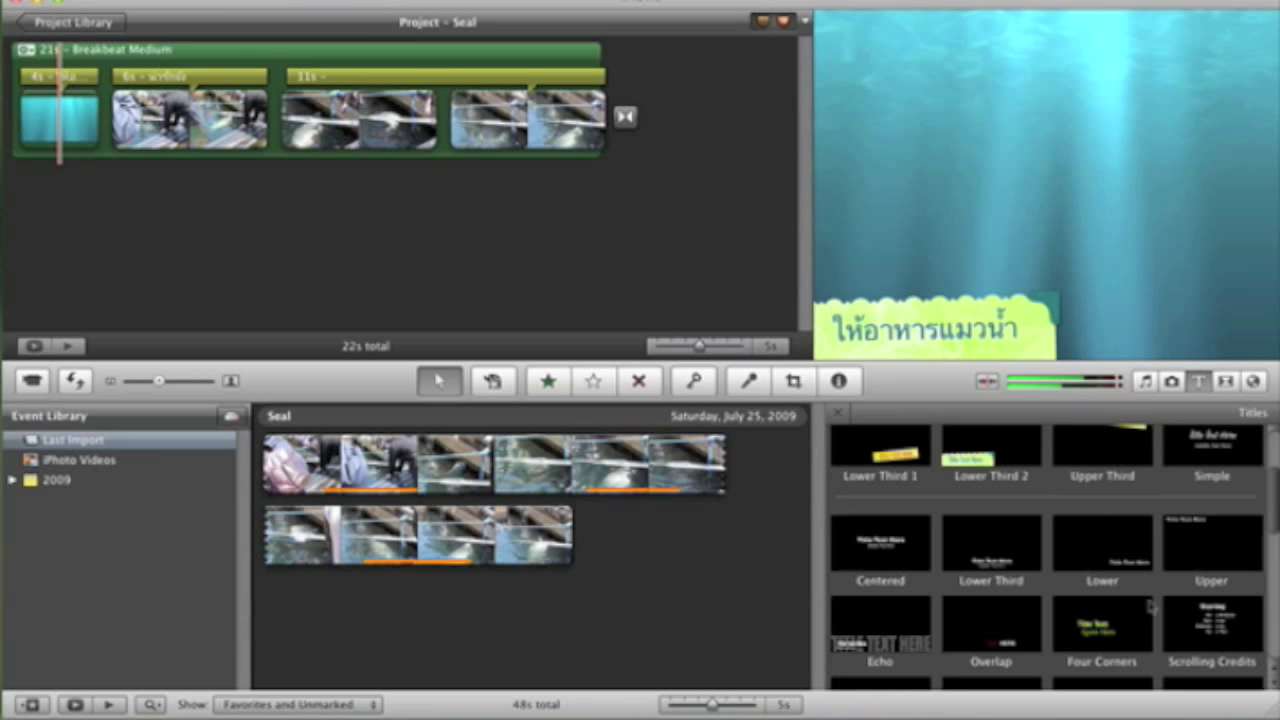
scroll(1100, 588, "down", 3)
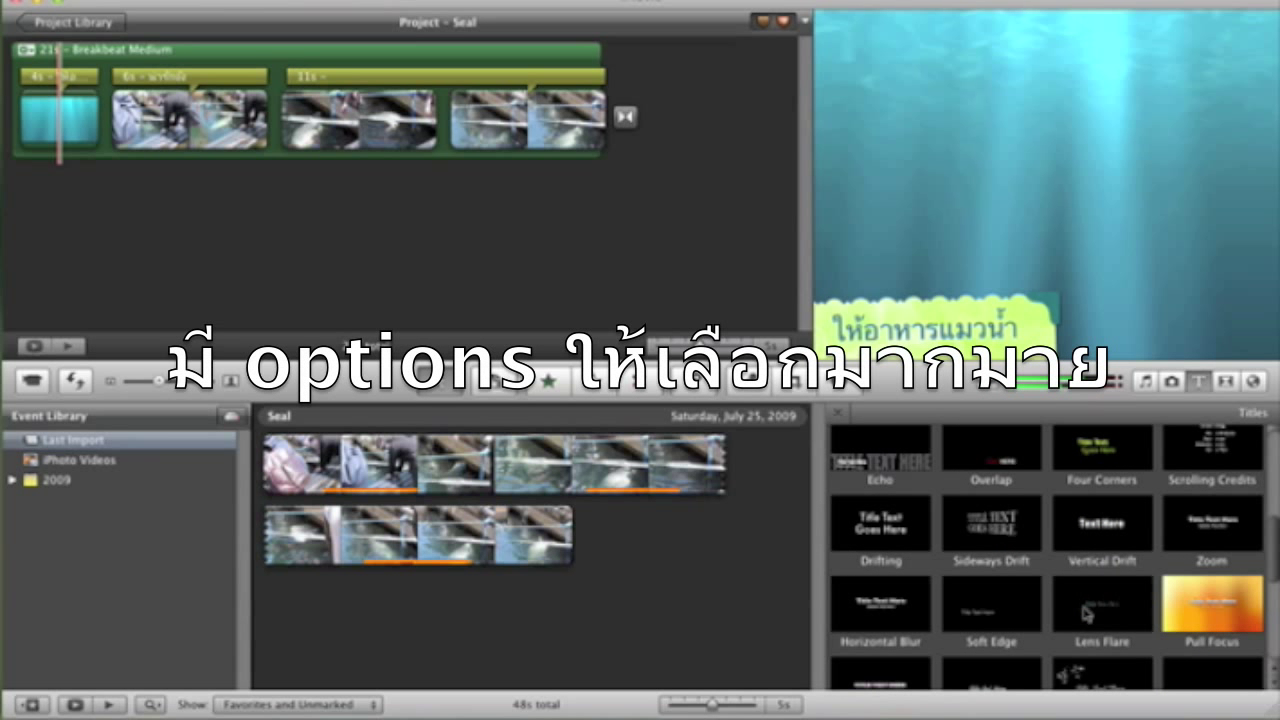
left_click_drag(1090, 612, 700, 168)
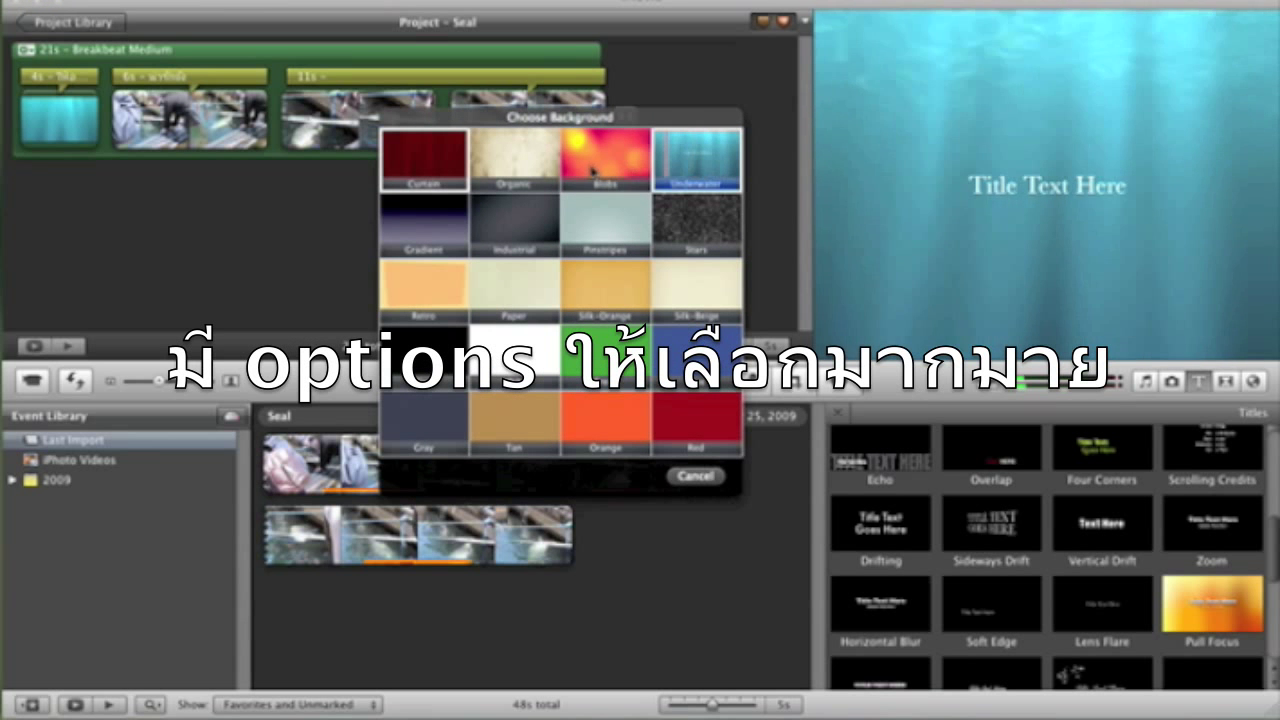
left_click(683, 176)
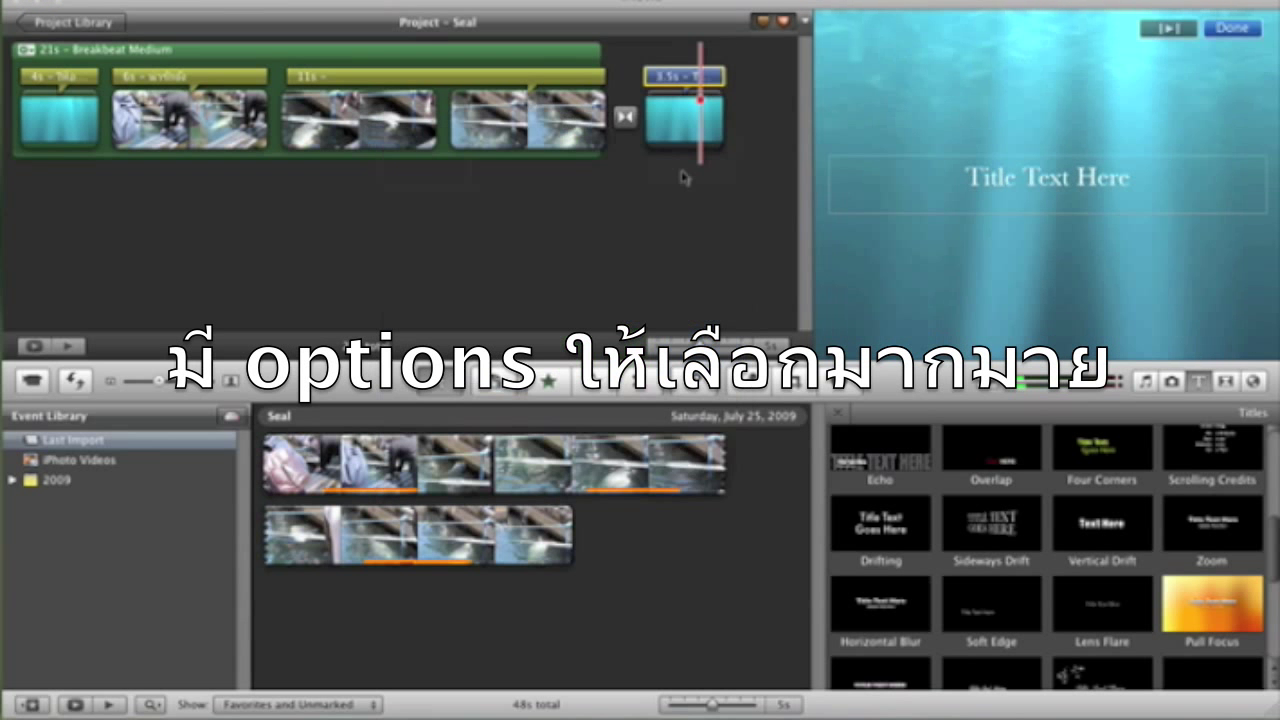
- Replace the closing title's placeholder text with "Bye bye" and finish editing it
left_click(1014, 192)
key("BackSpace")
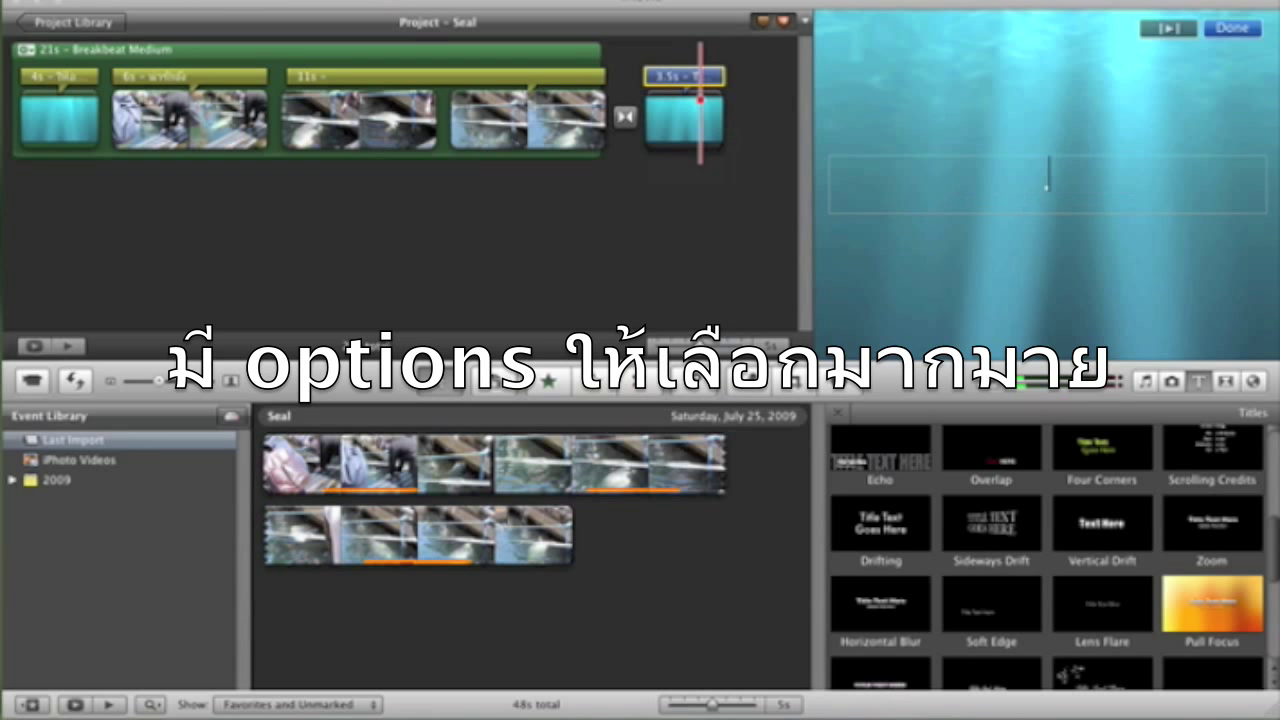
type("Bye bye")
left_click(1232, 27)
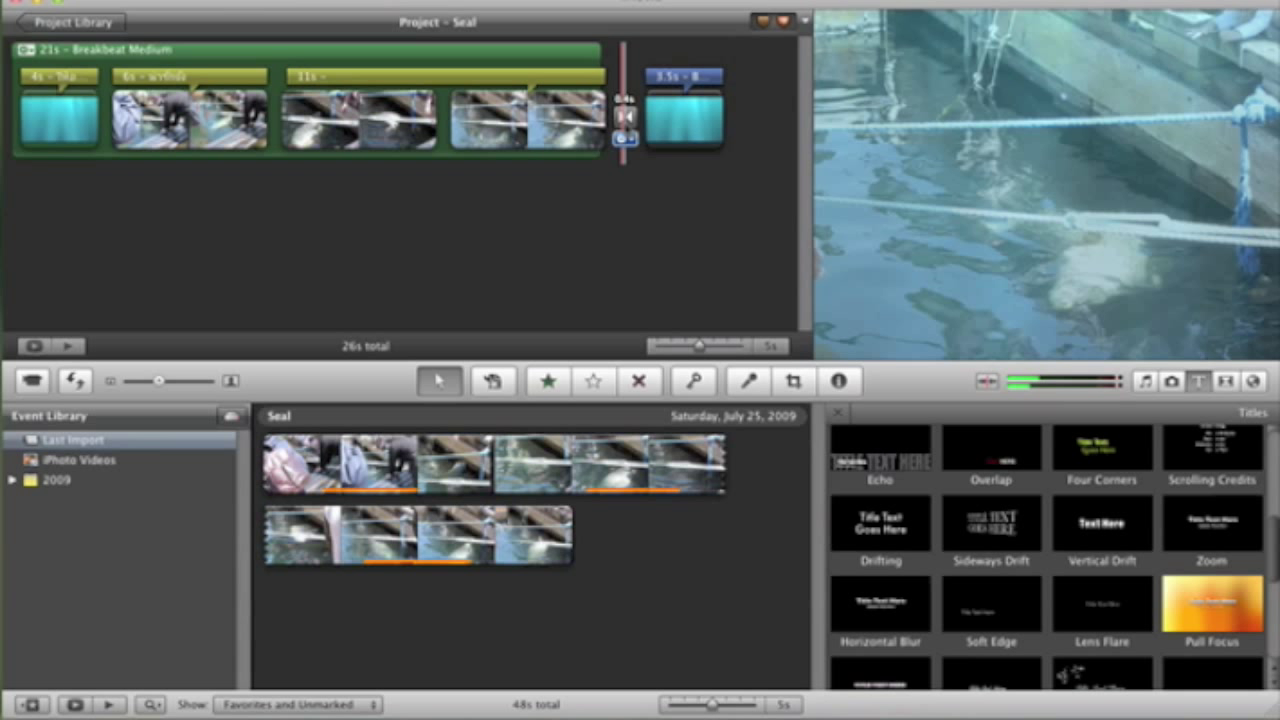
- Delete the transition between the last seal clip and the closing title
left_click(625, 117)
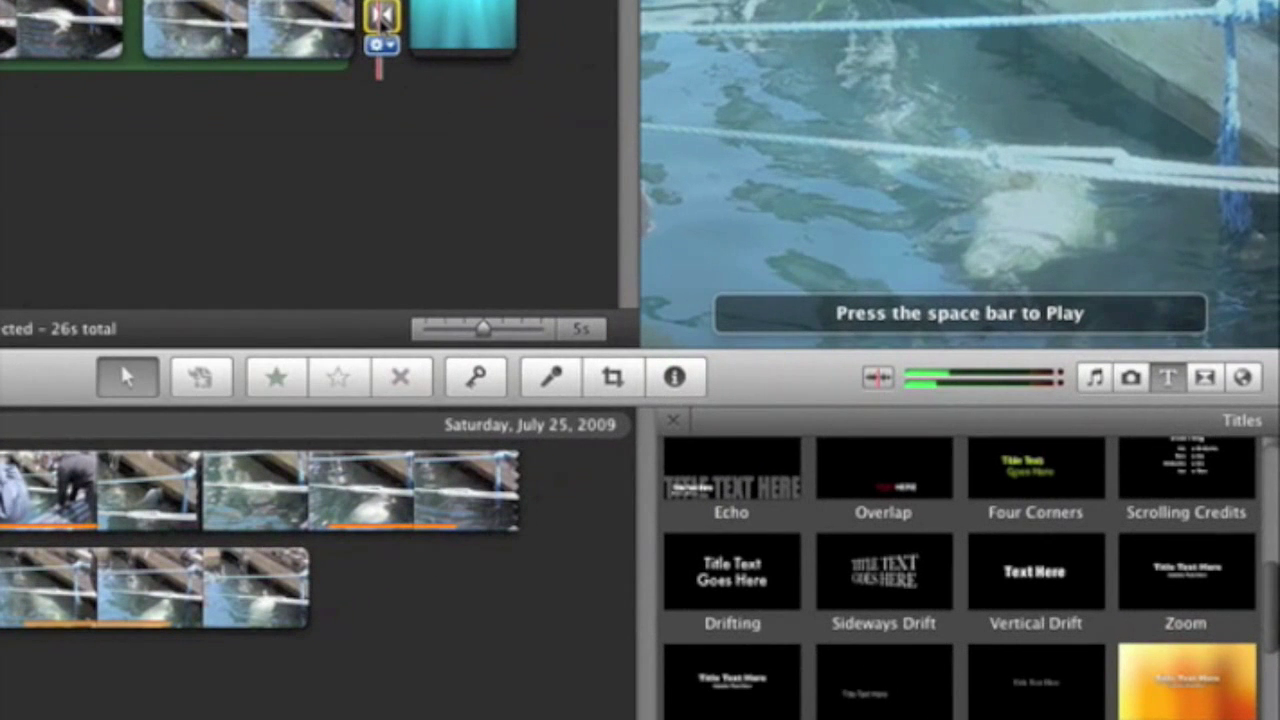
key("Delete")
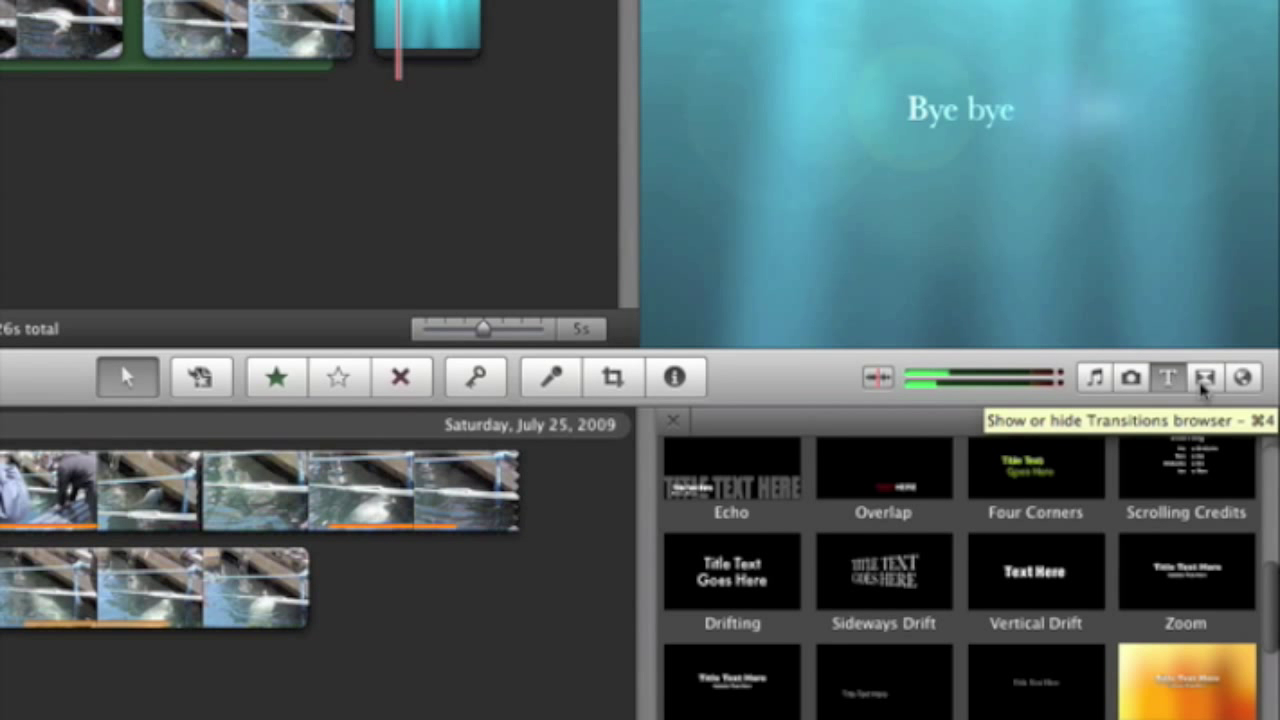
- Add a transition between the opening title and the first seal clip, and play the project from the start
left_click(1203, 378)
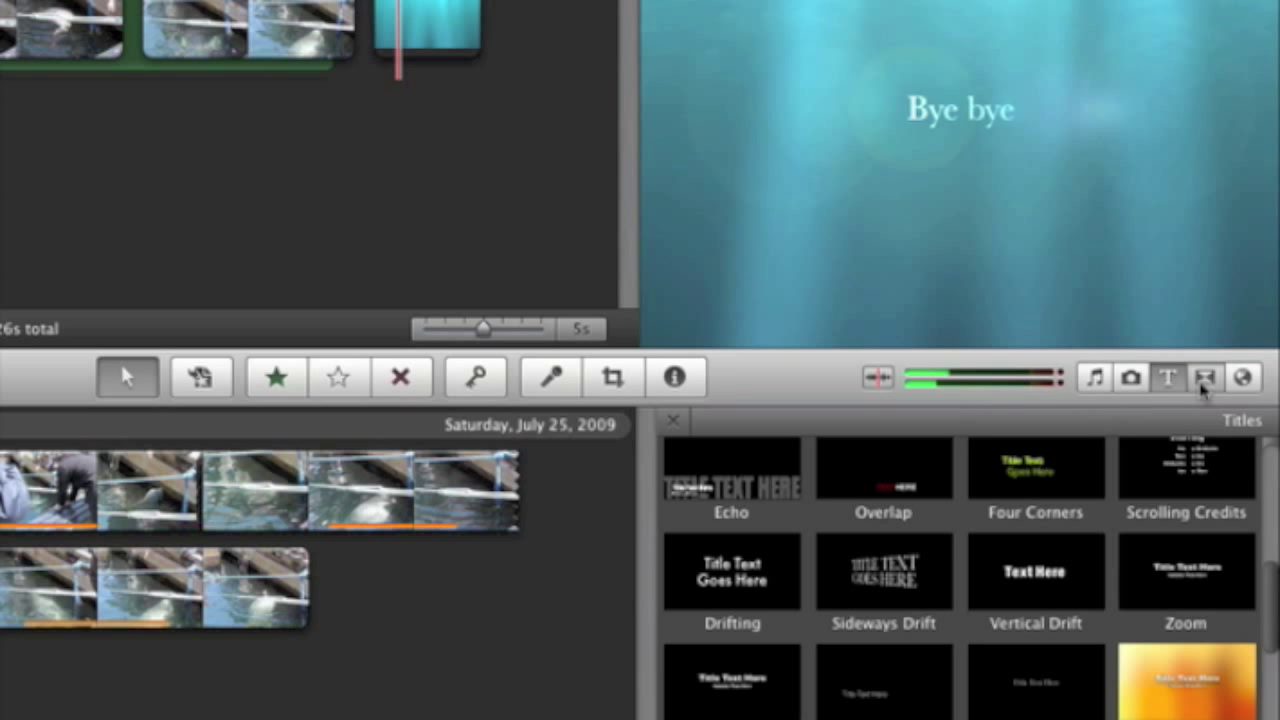
left_click(1203, 378)
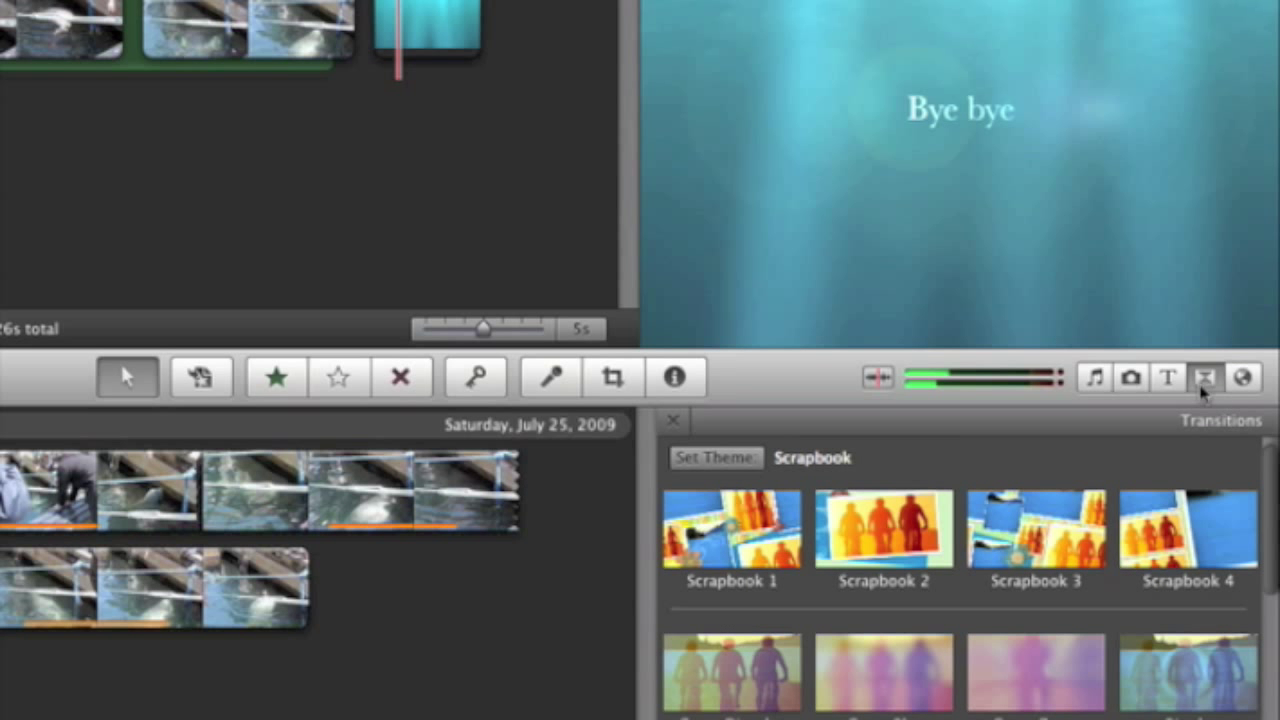
left_click_drag(1274, 487, 1273, 652)
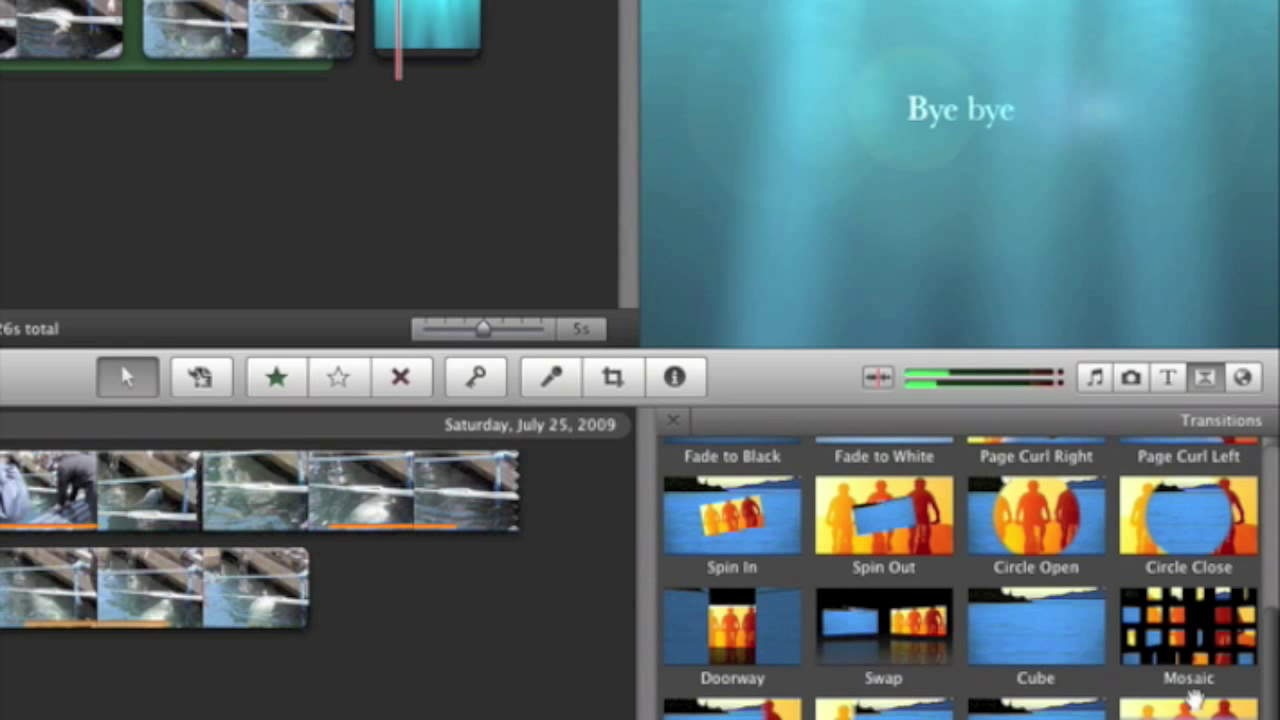
scroll(1275, 672, "down", 1)
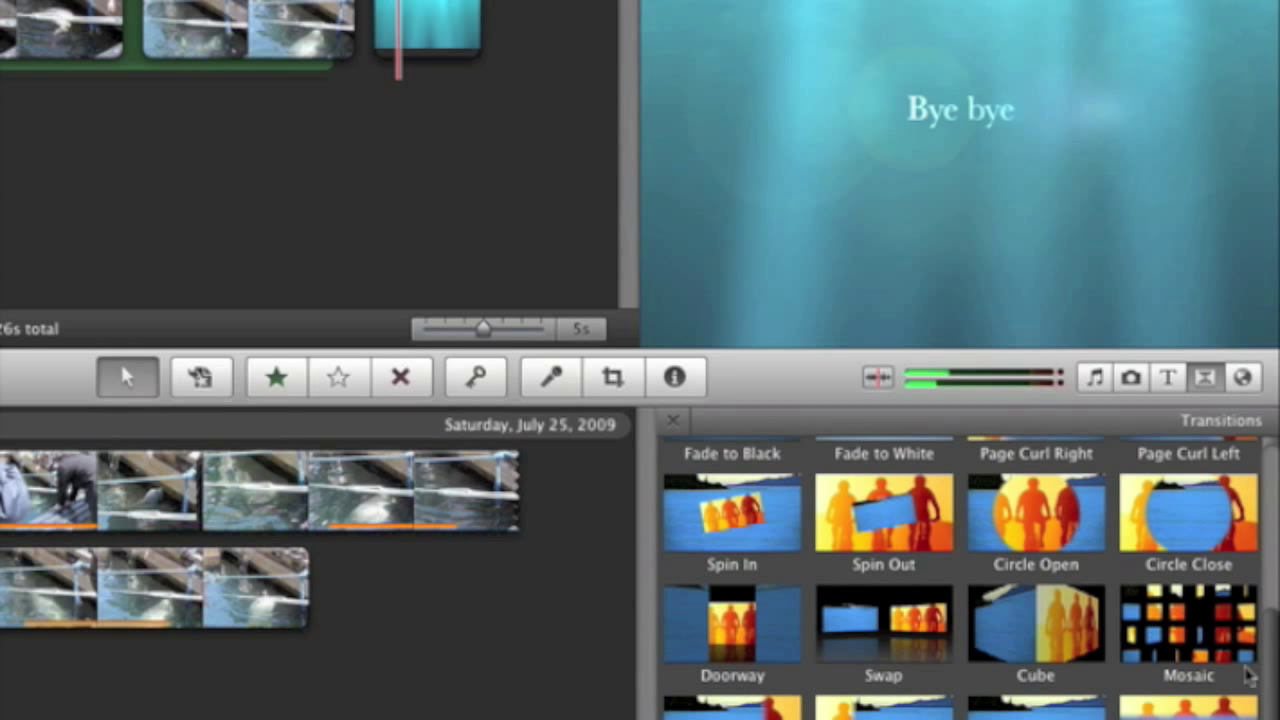
left_click_drag(985, 602, 127, 45)
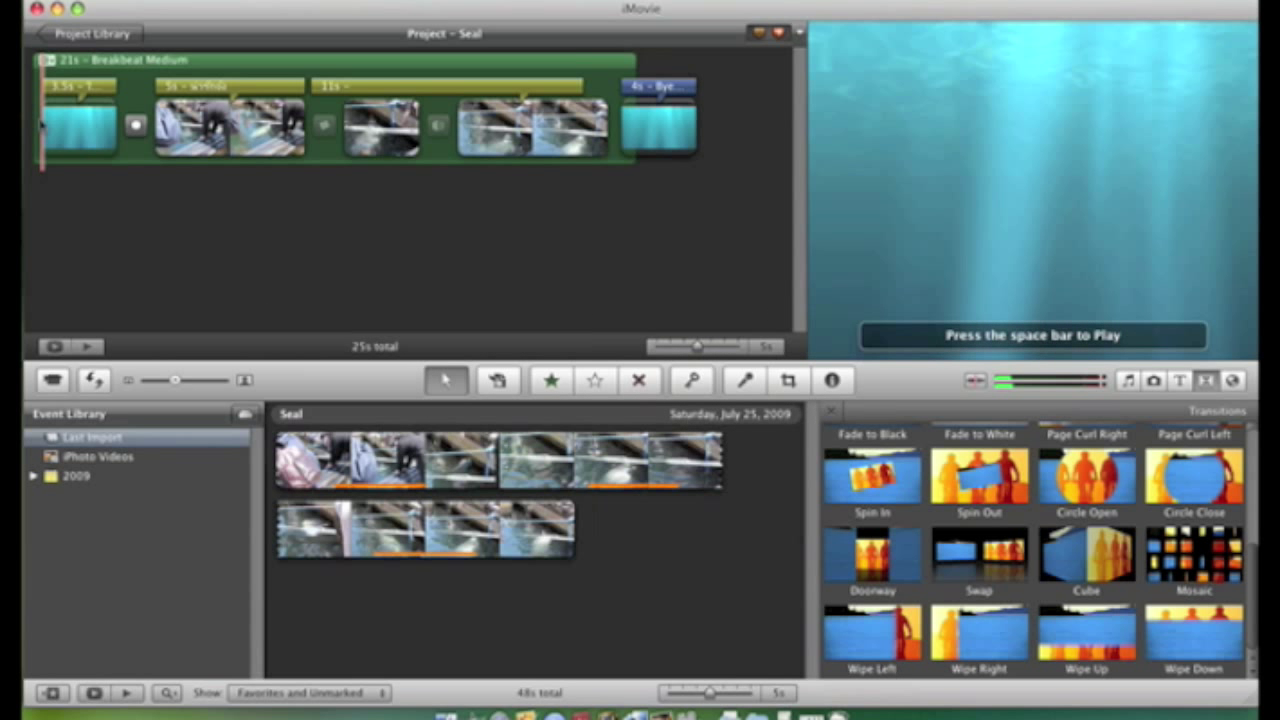
key("space")
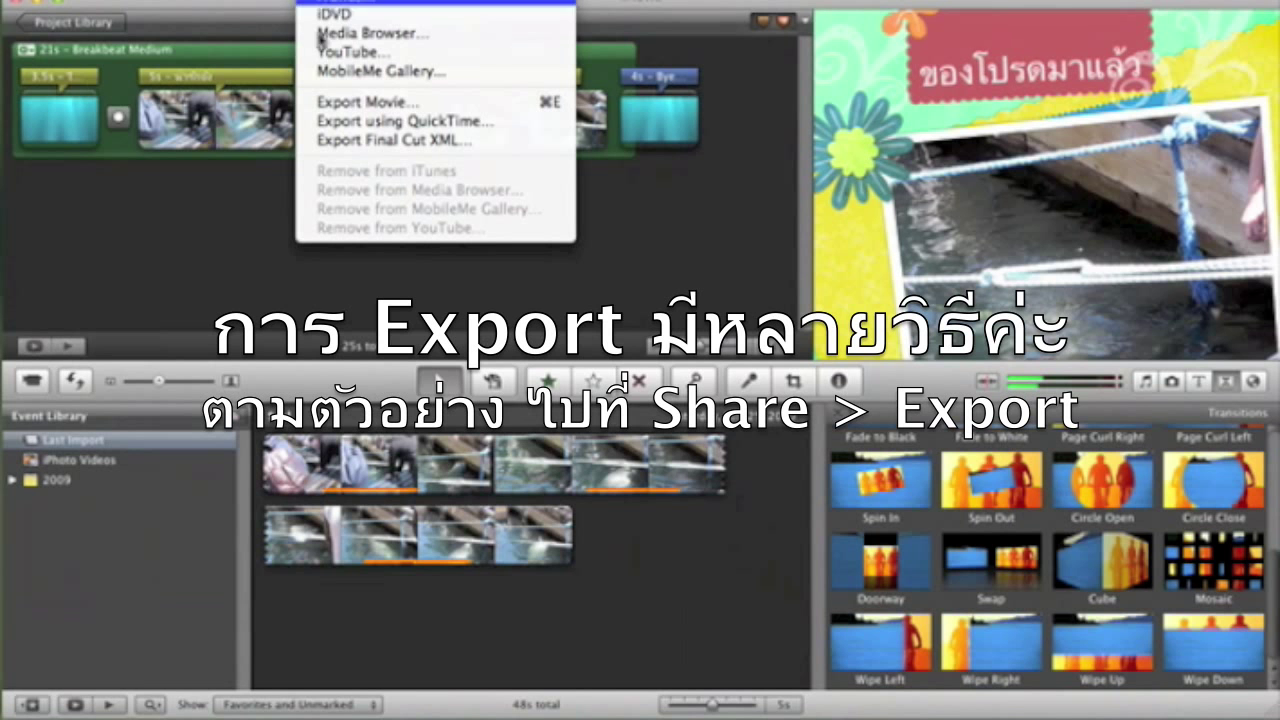
- Export the movie to the Desktop as "Seal" at the Medium size, 640x480
left_click(362, 104)
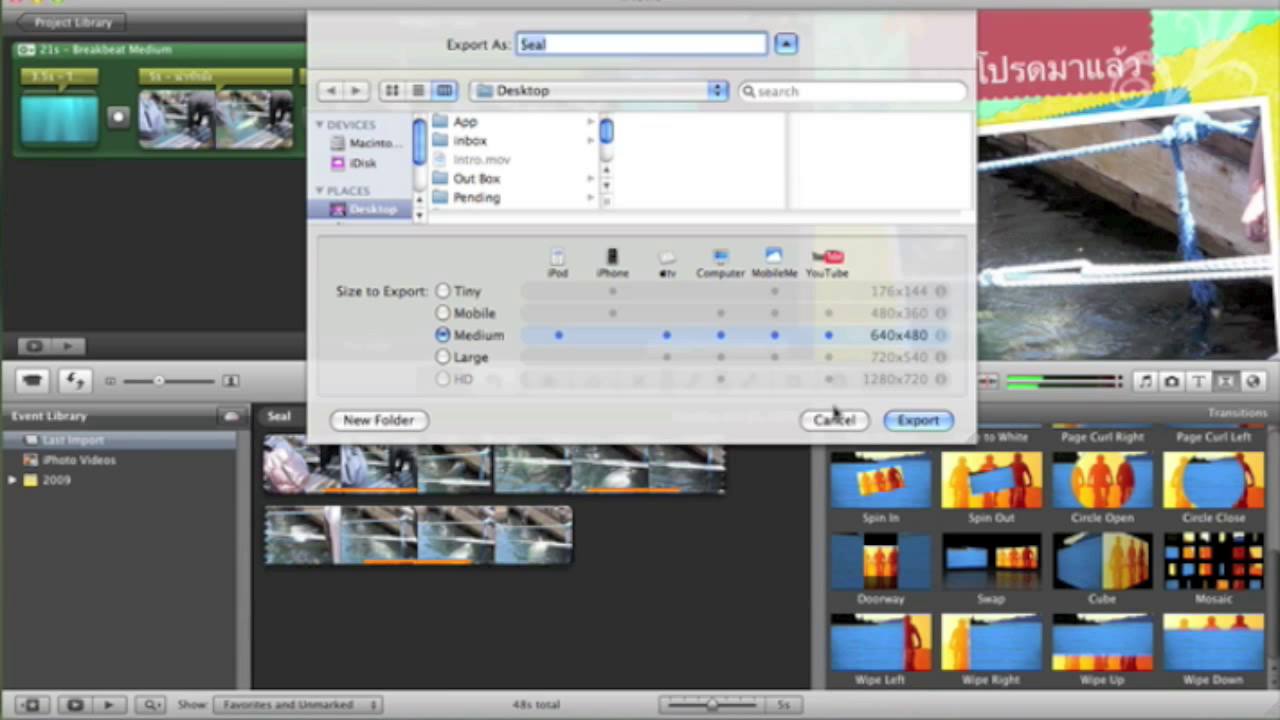
left_click(912, 420)
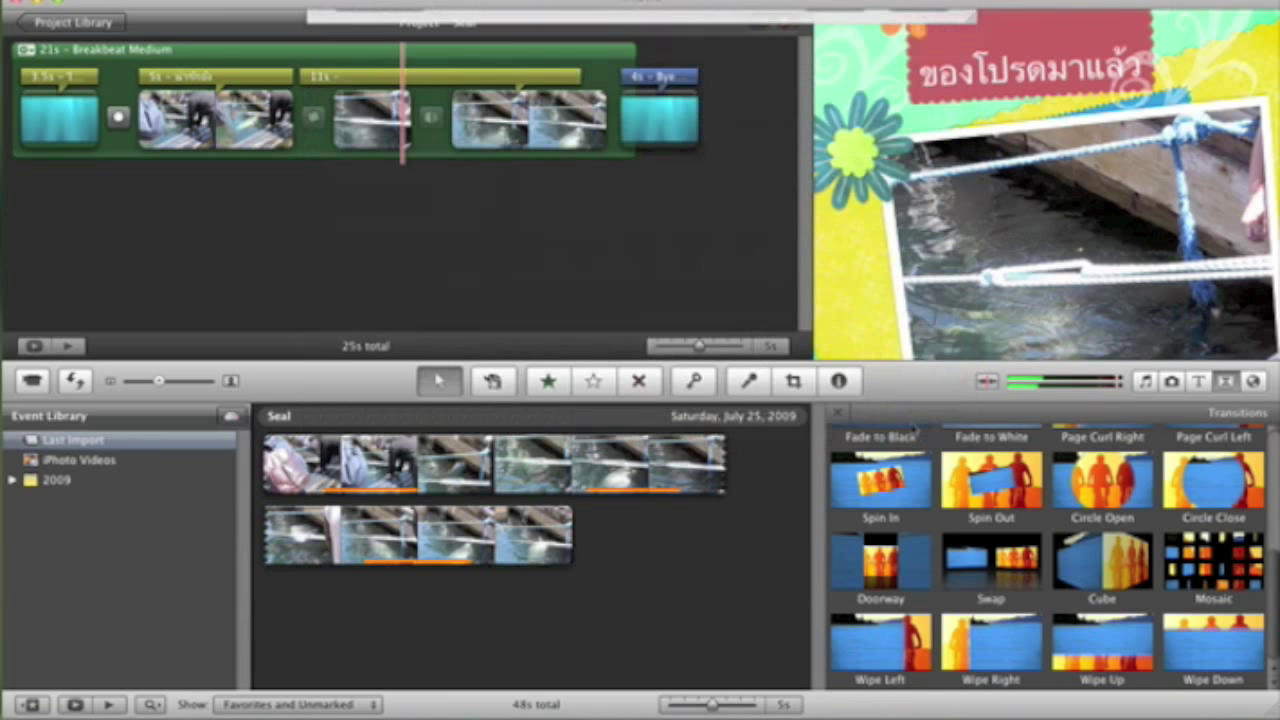